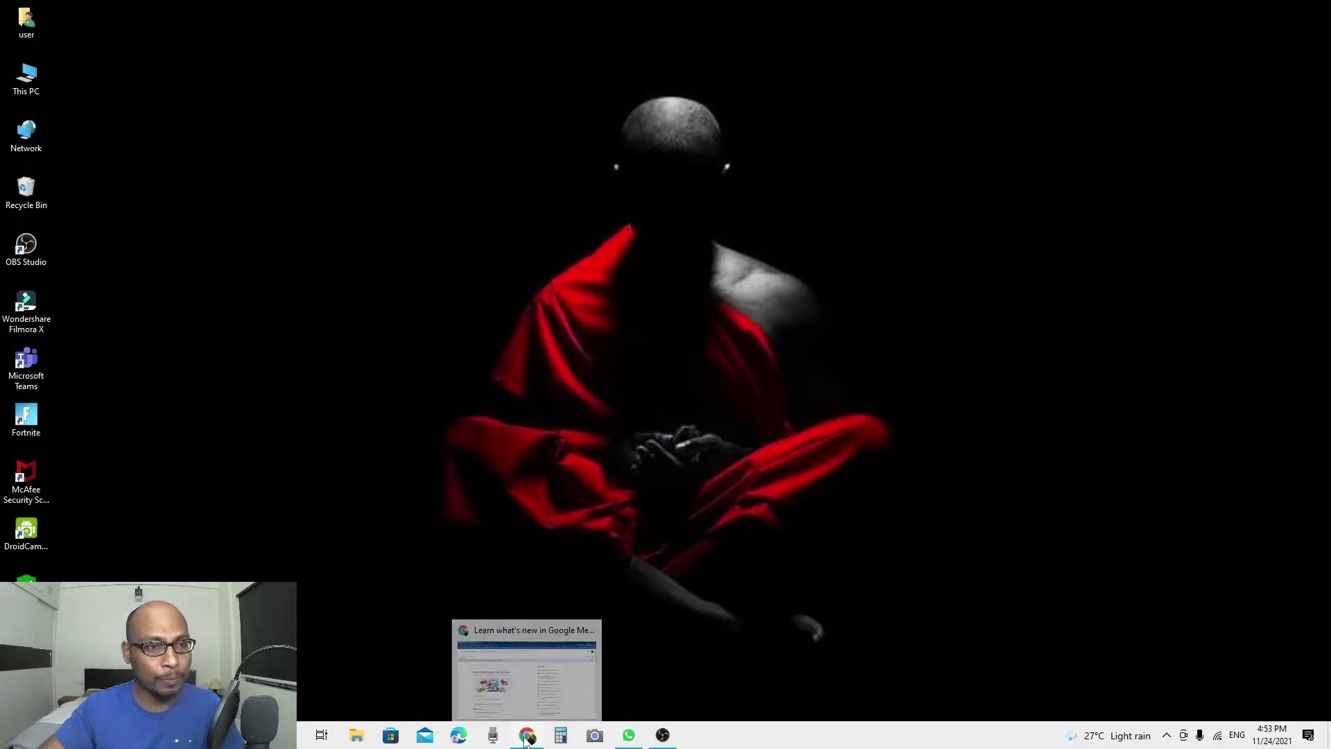
- Go to Google Meet from a new tab via the Google apps grid
click(528, 736)
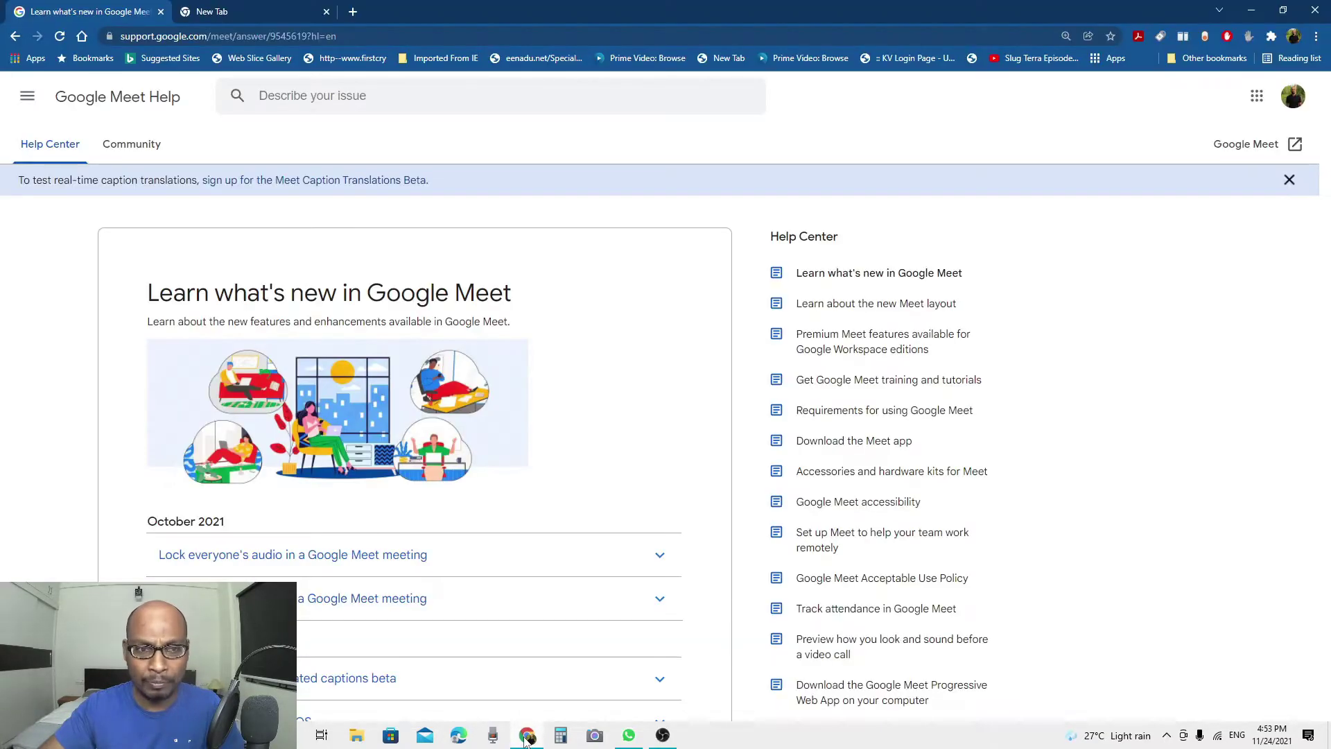
click(267, 13)
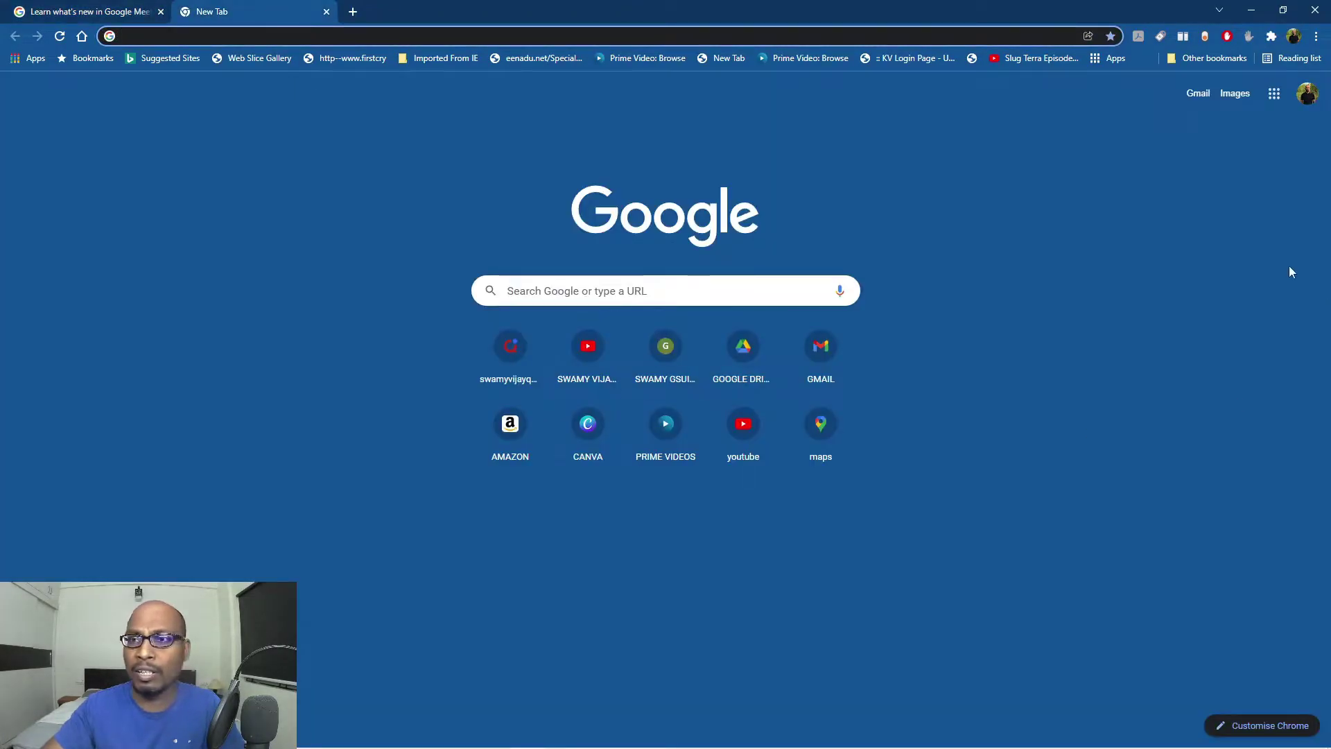
click(1274, 95)
scroll(1224, 360, down, 3)
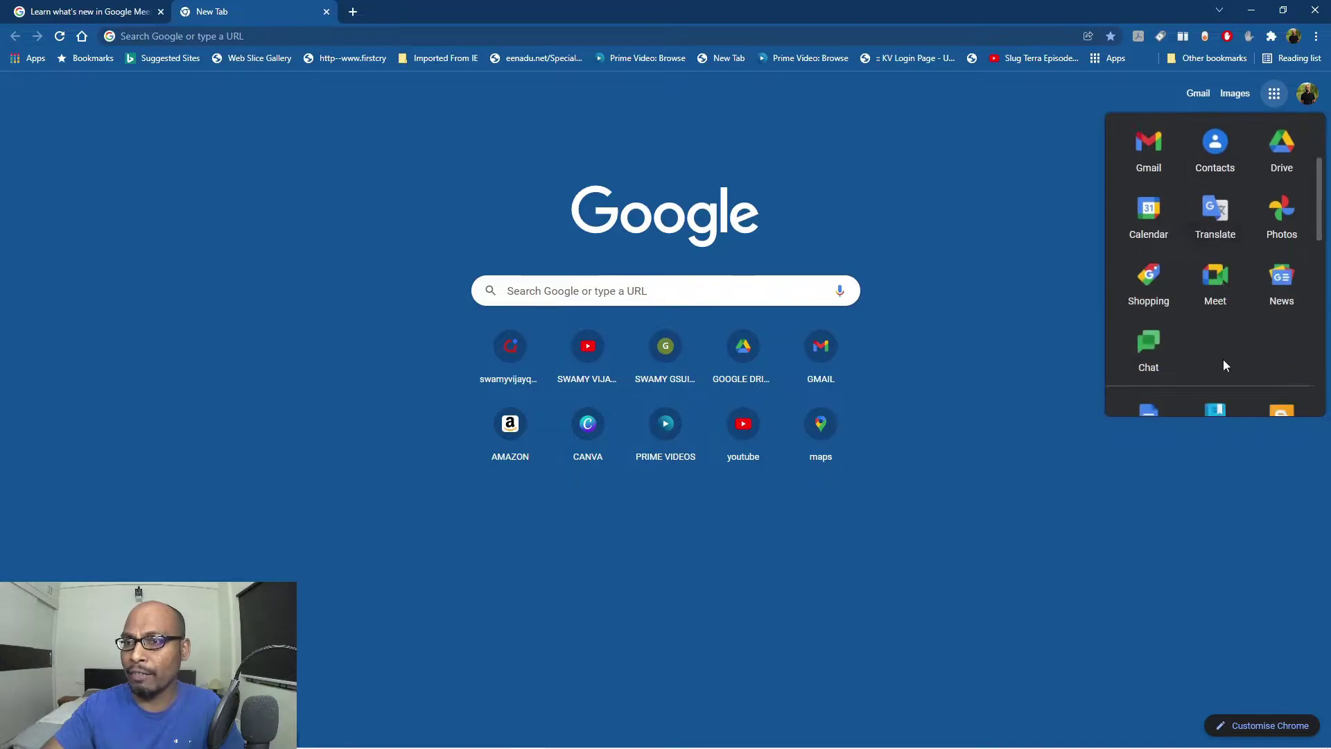
click(1219, 285)
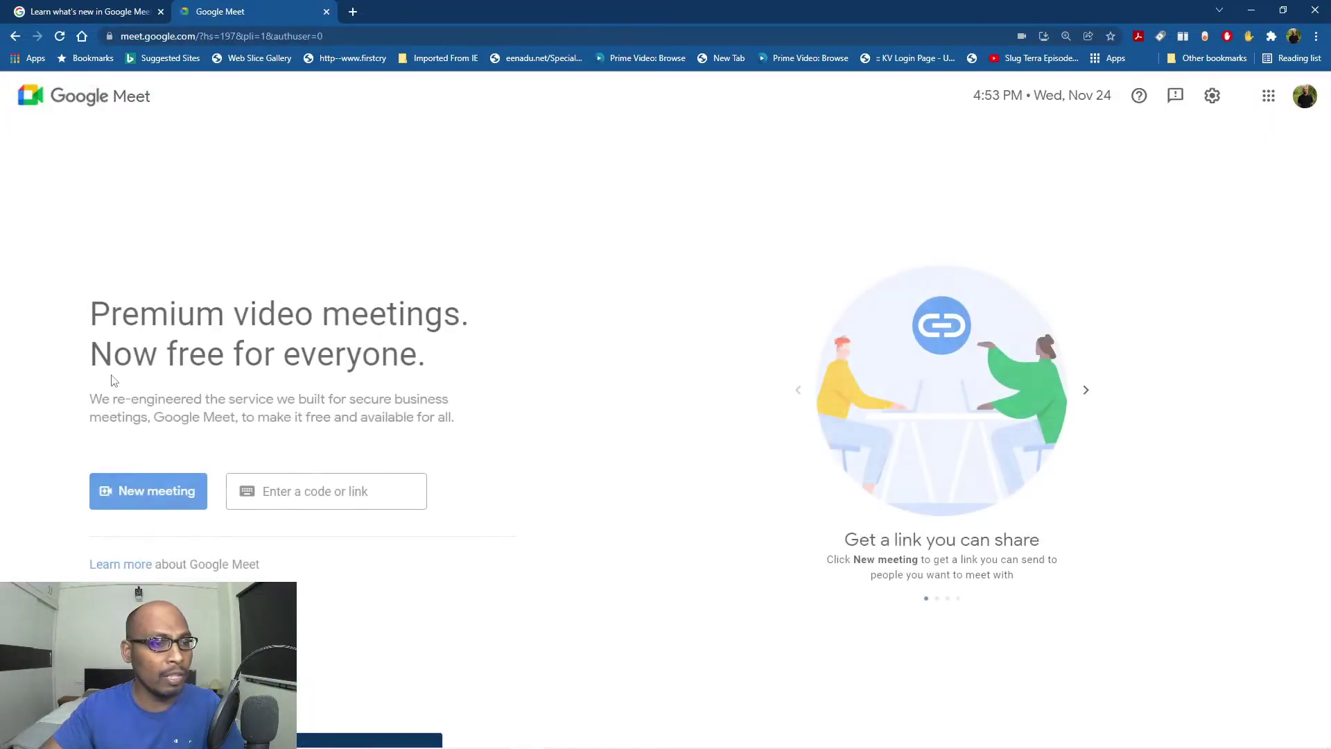
- Start an instant meeting and dismiss the 'Your meeting's ready' notice
click(145, 491)
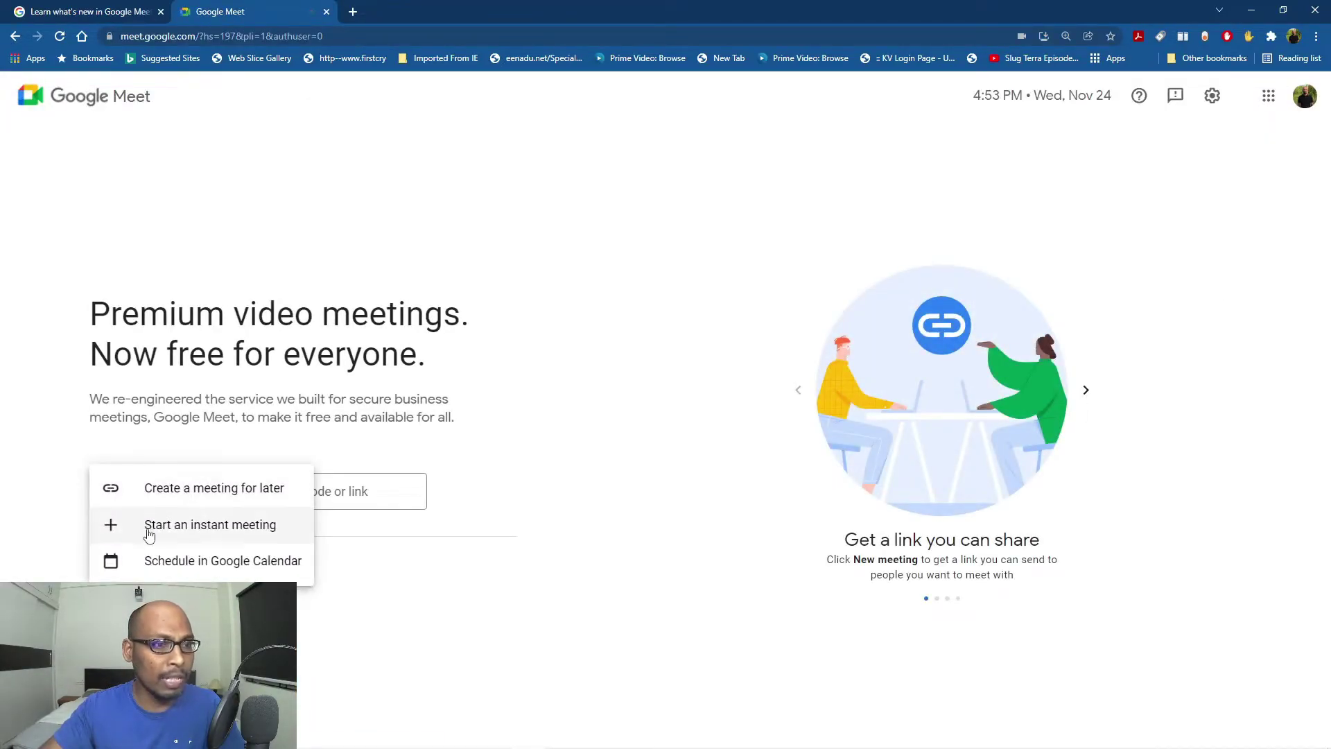
click(147, 525)
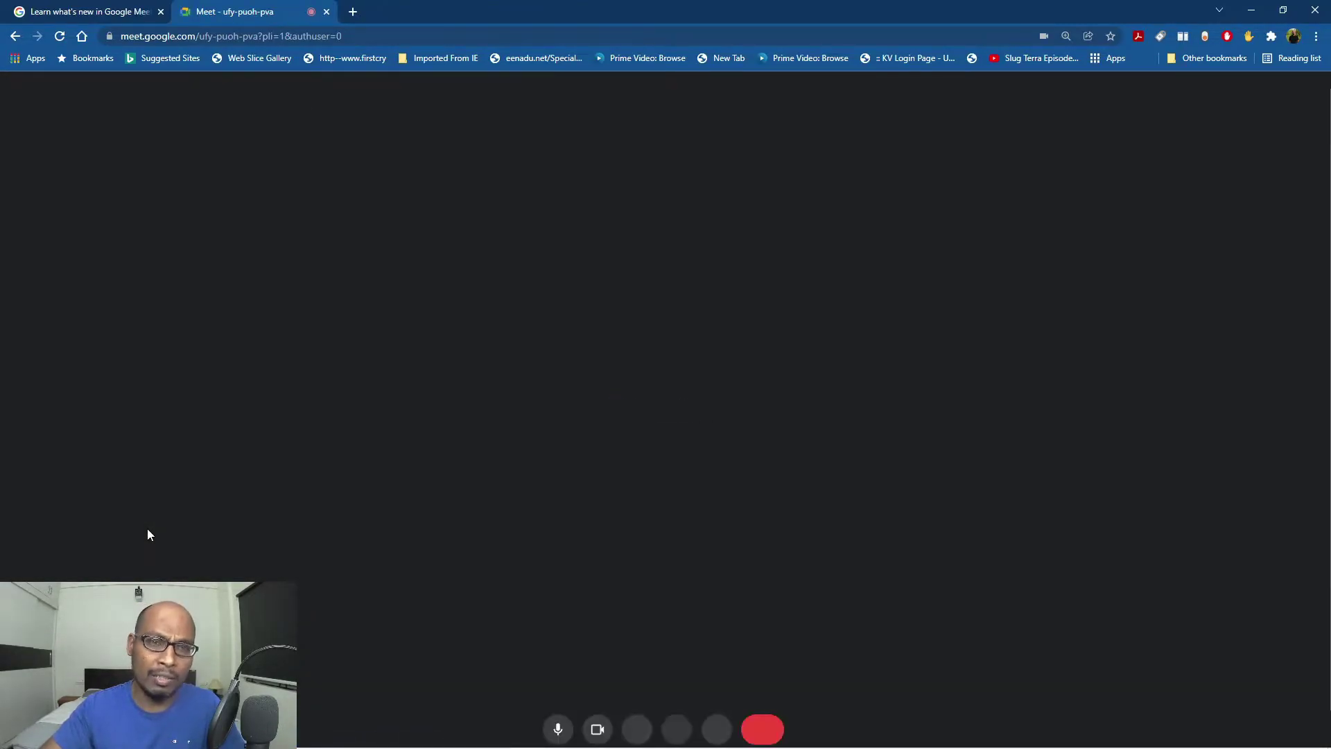
click(285, 140)
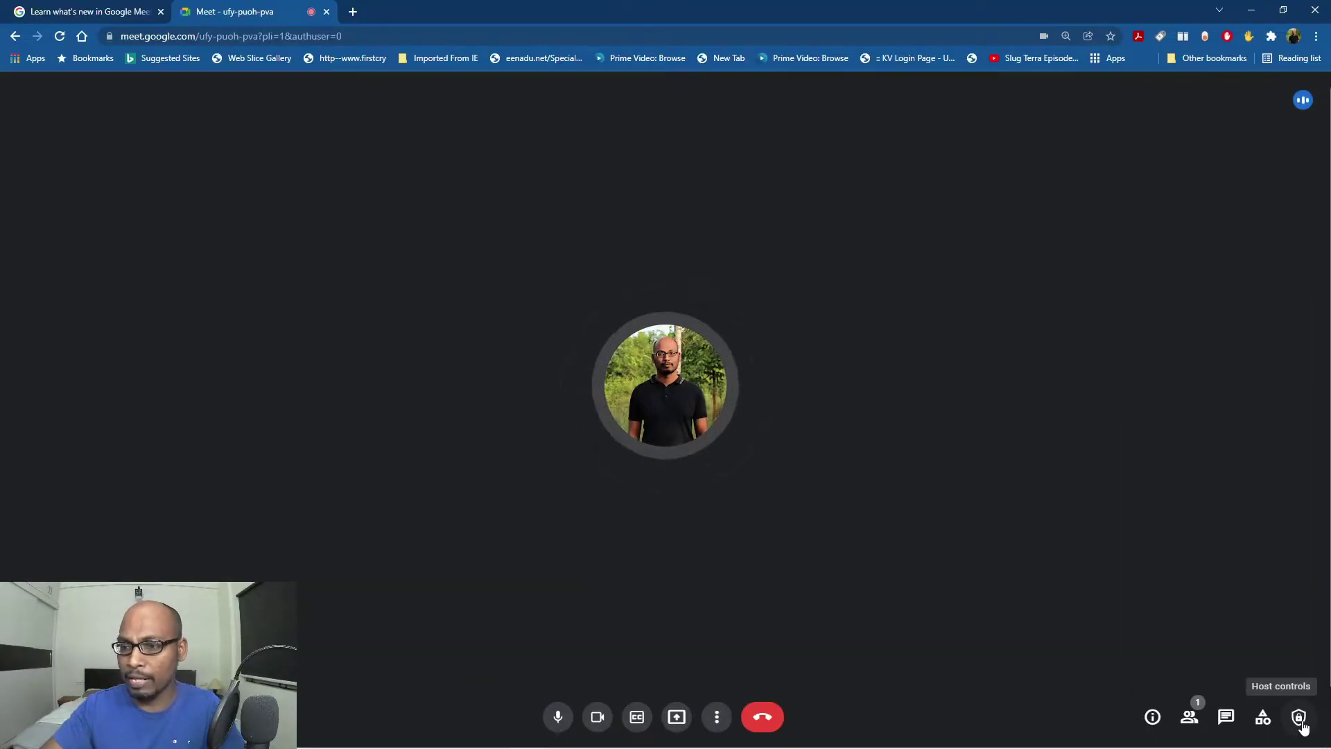
- Show the Host controls panel and try the Host management toggle under Meeting moderation
click(1298, 716)
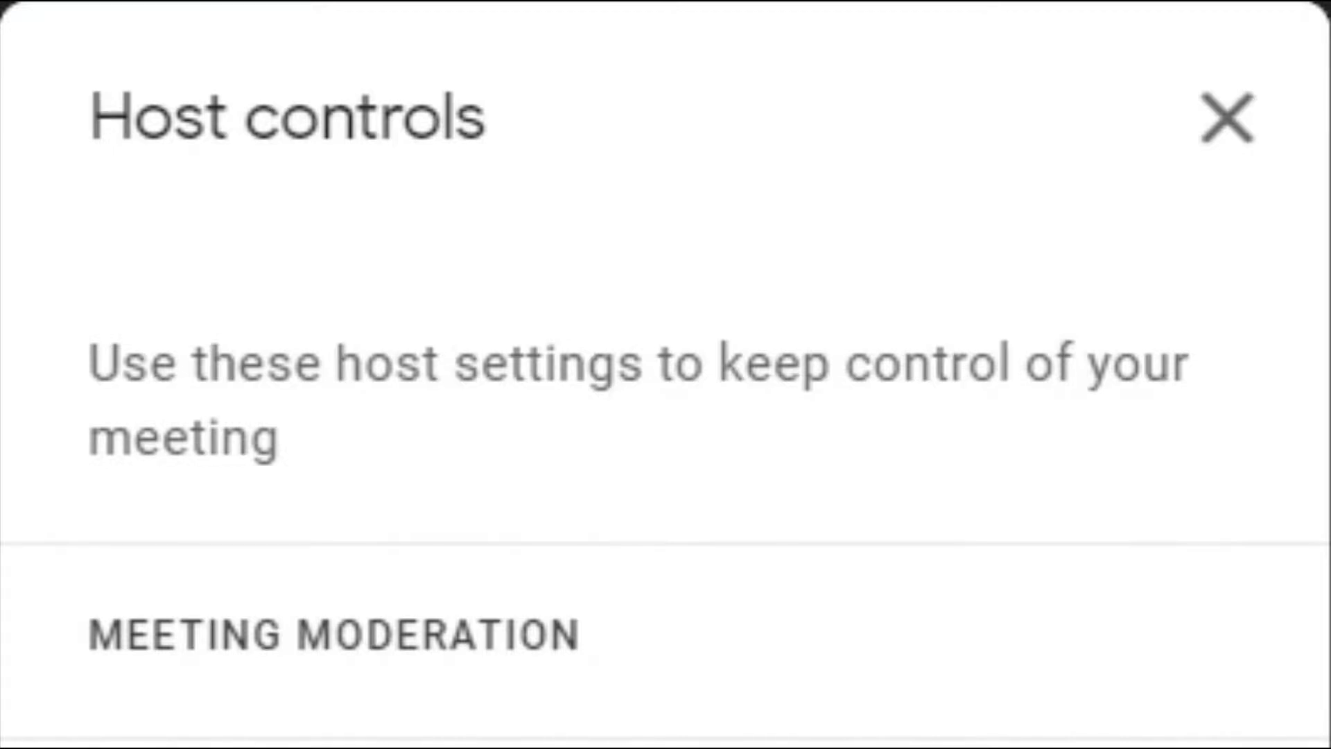
scroll(666, 416, down, 5)
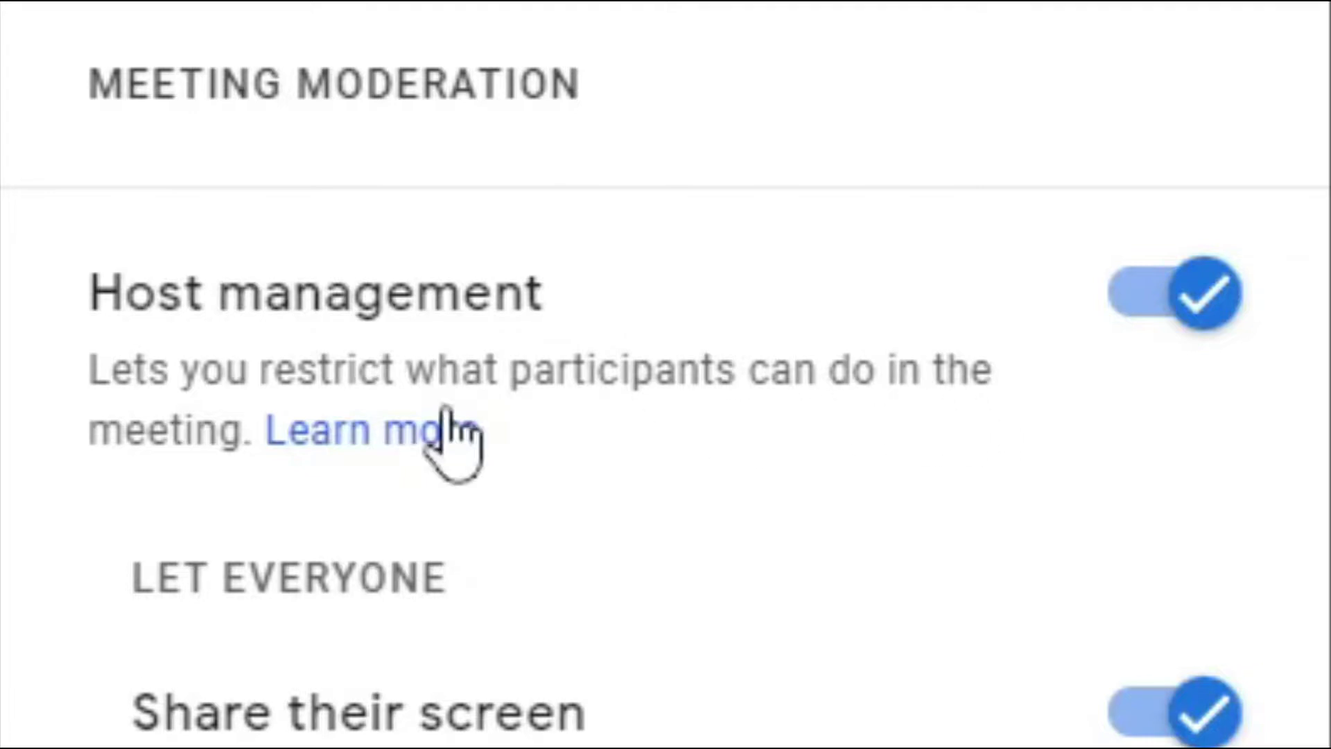
click(1156, 302)
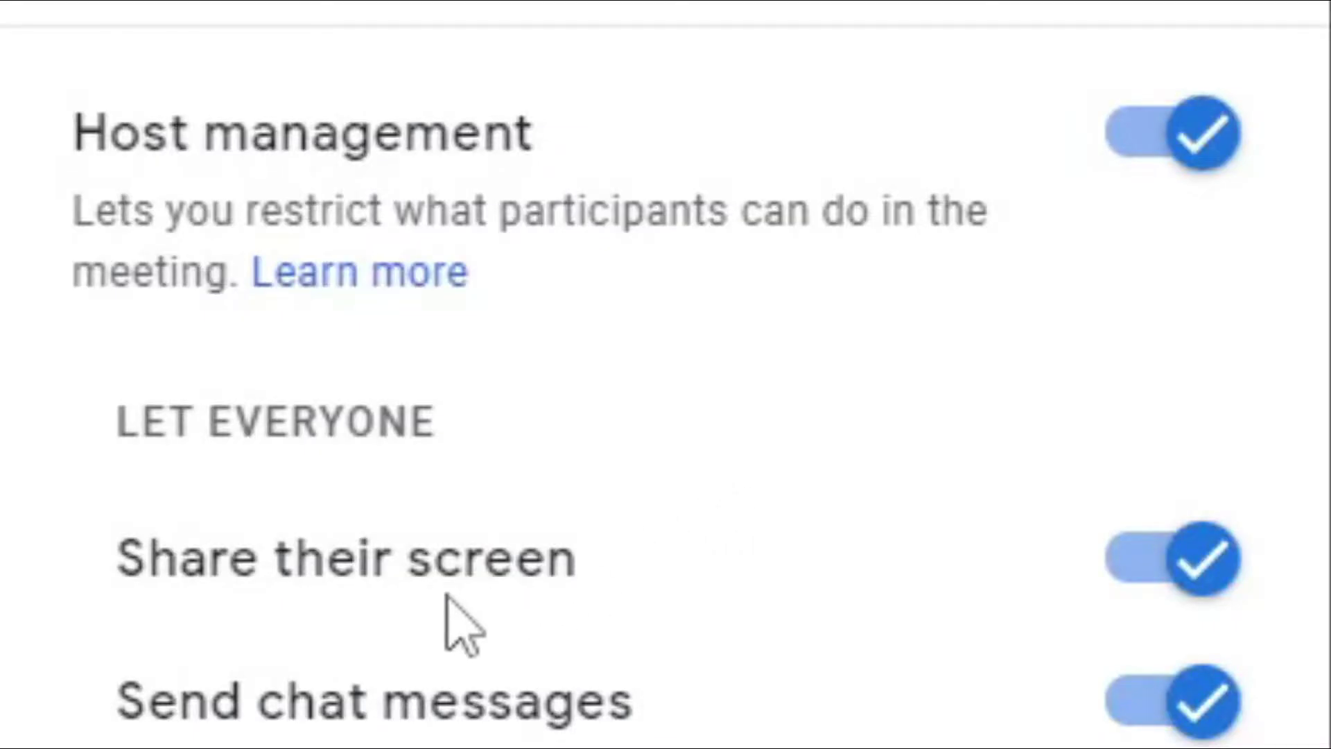
click(1149, 566)
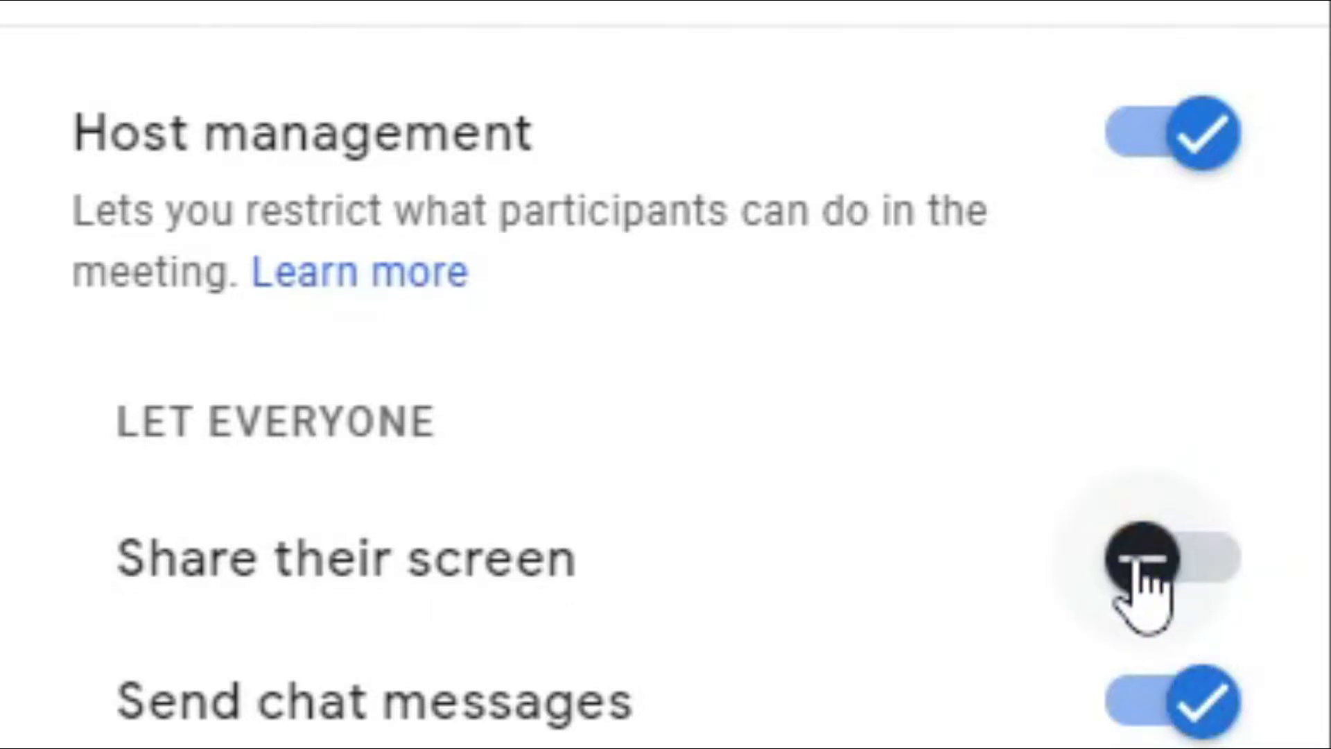
click(1216, 562)
click(1155, 702)
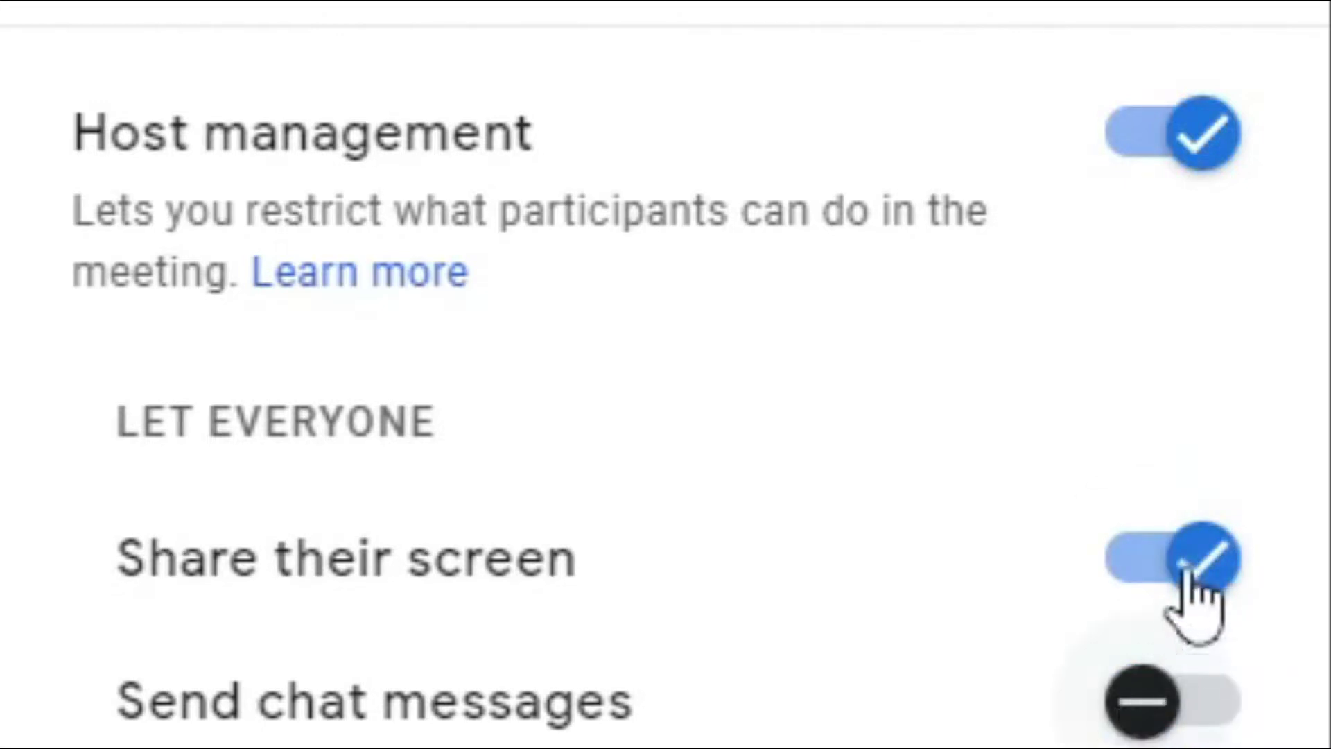
click(1149, 567)
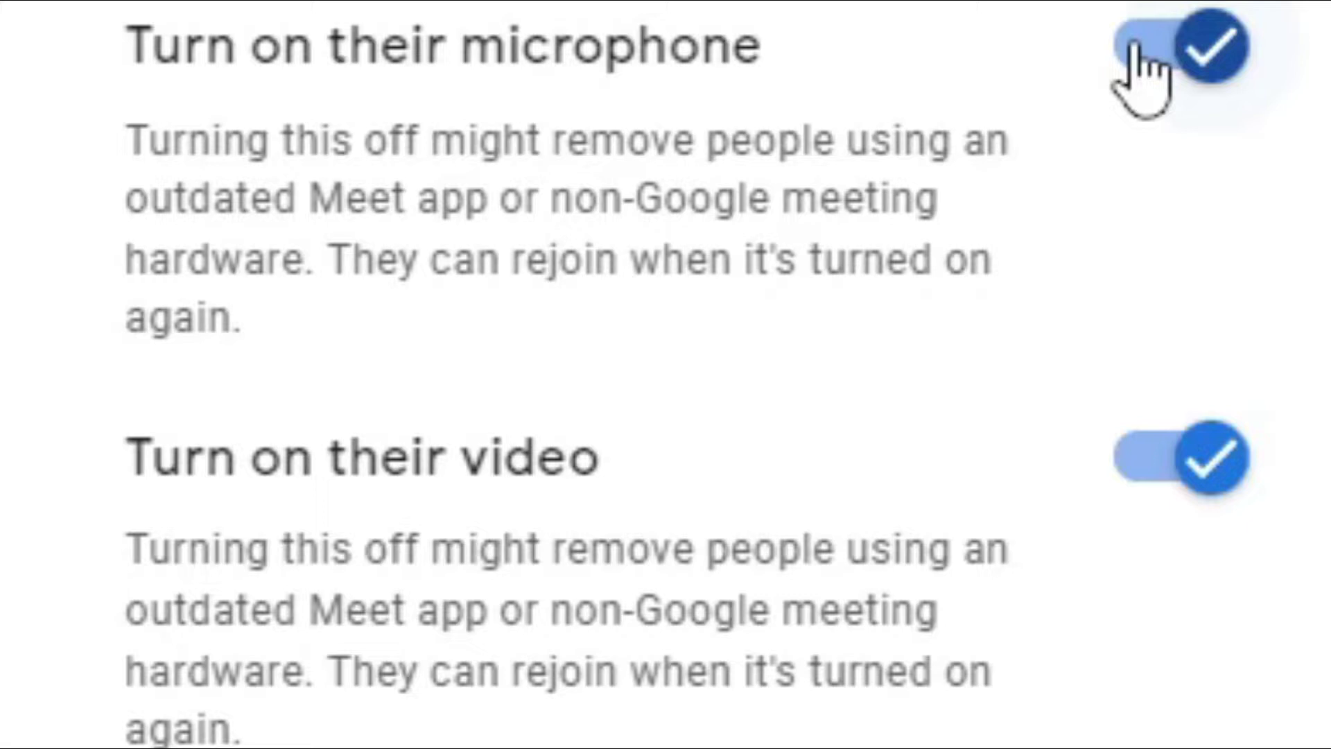
- Switch off participants' 'Turn on their microphone' and 'Turn on their video' permissions
click(1144, 65)
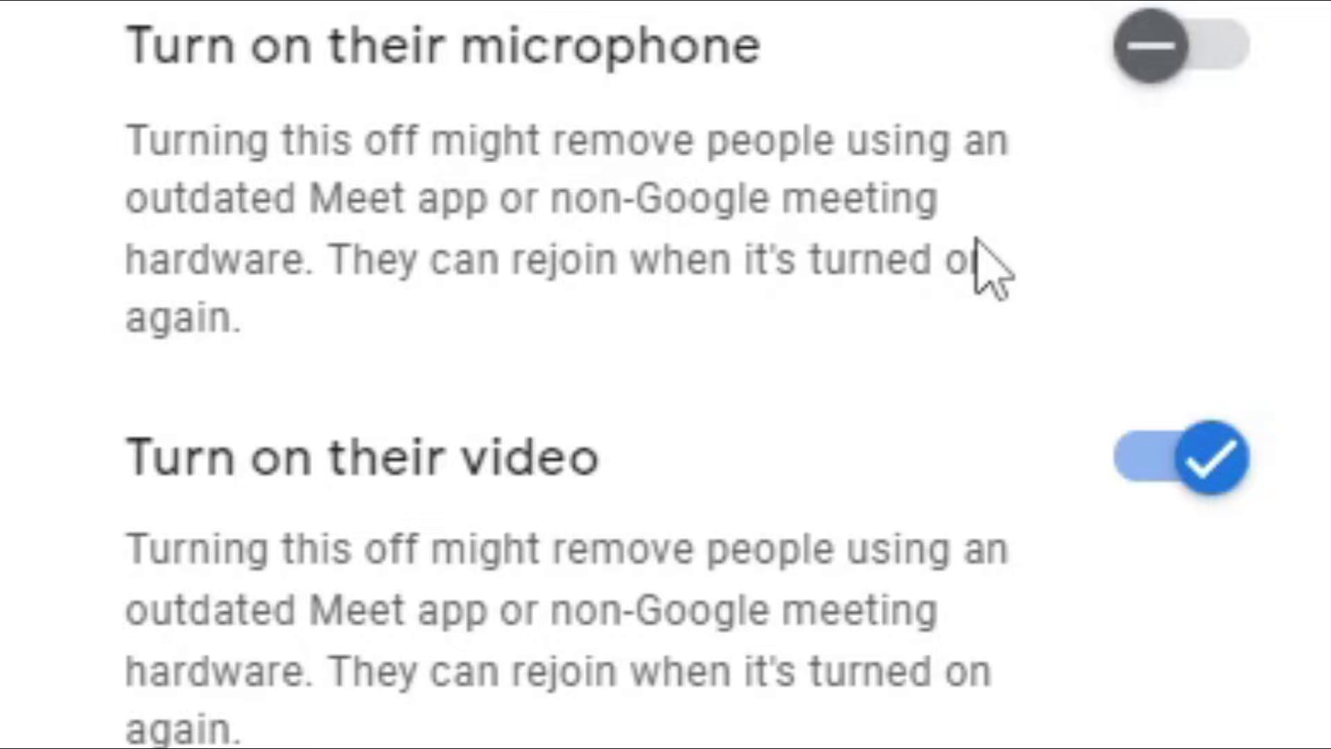
click(1149, 473)
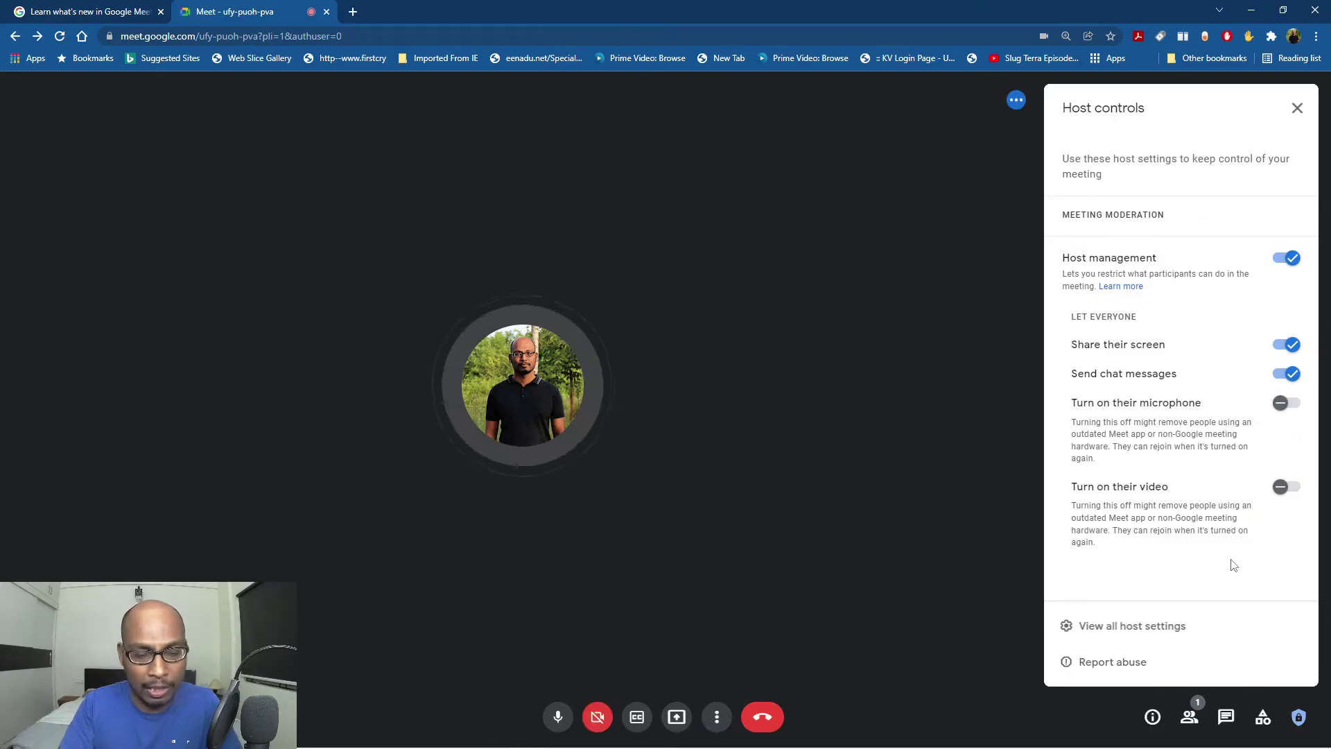
key(ctrl+e)
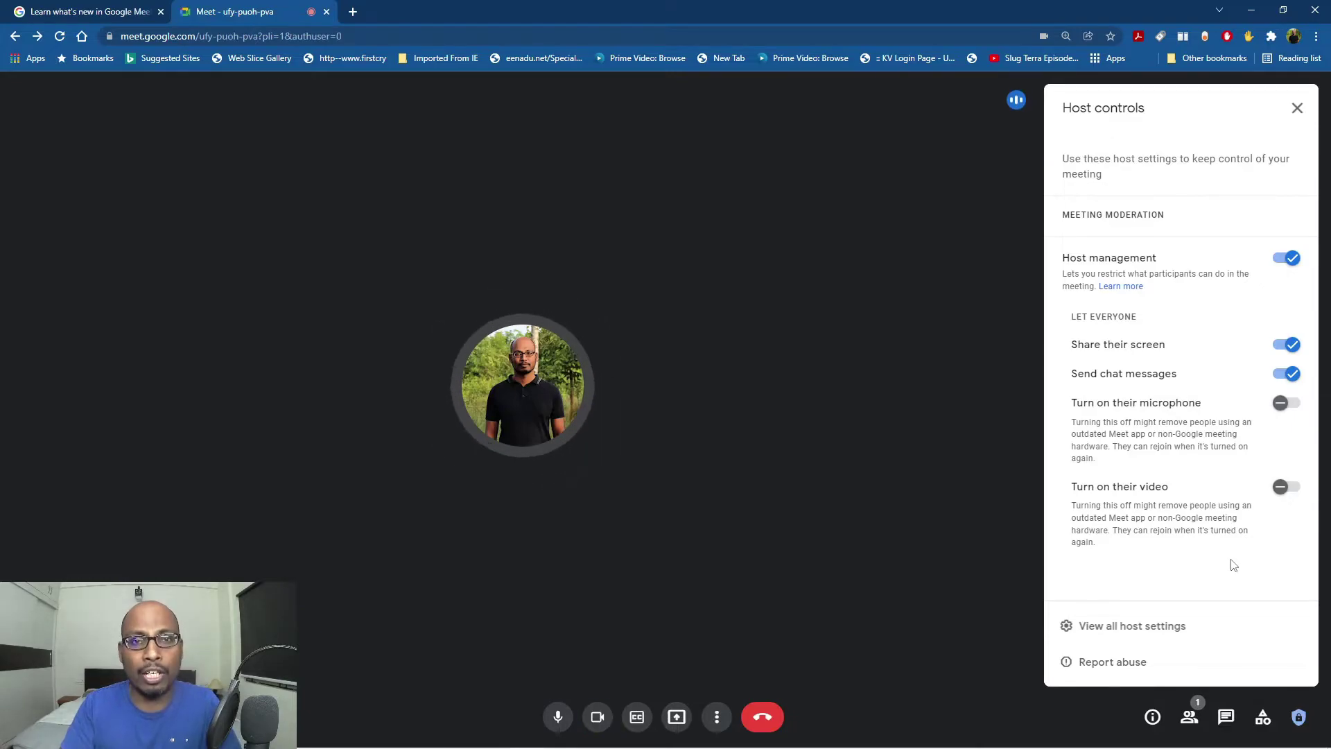
key(ctrl+e)
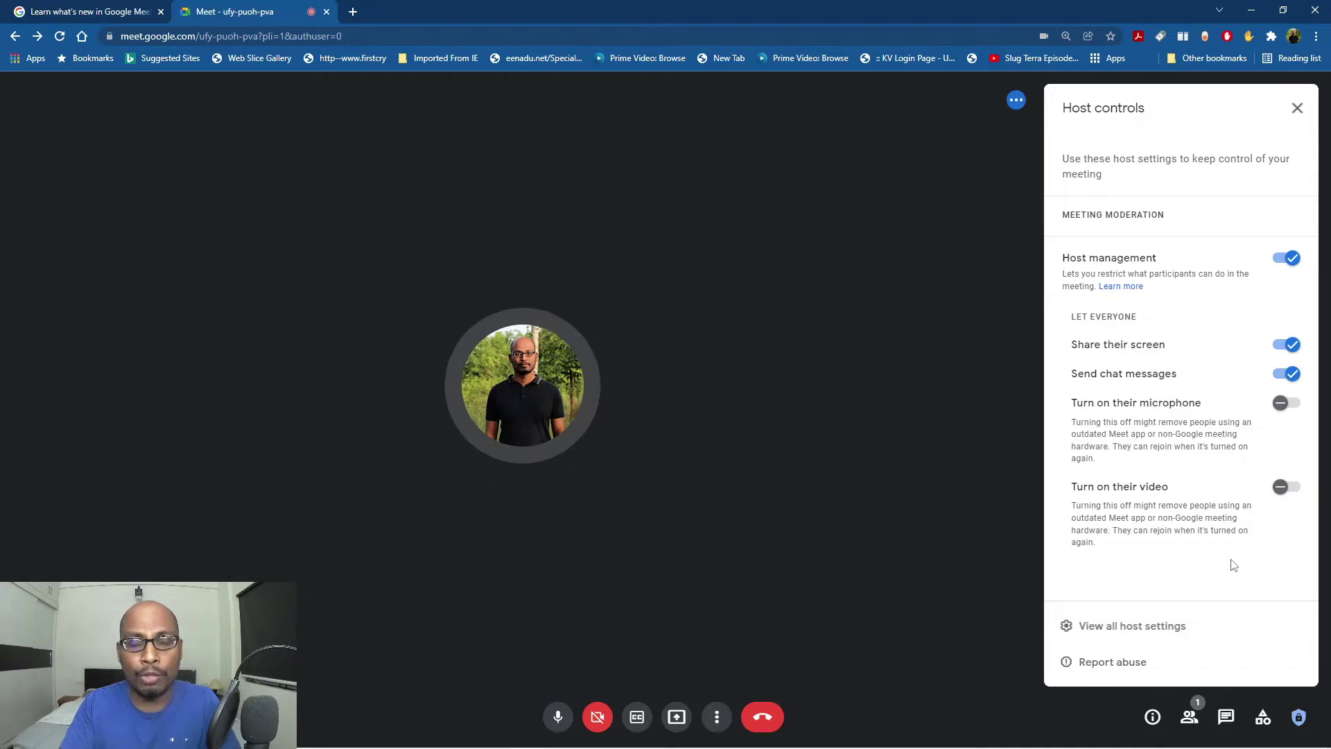
key(ctrl+e)
key(ctrl+e)
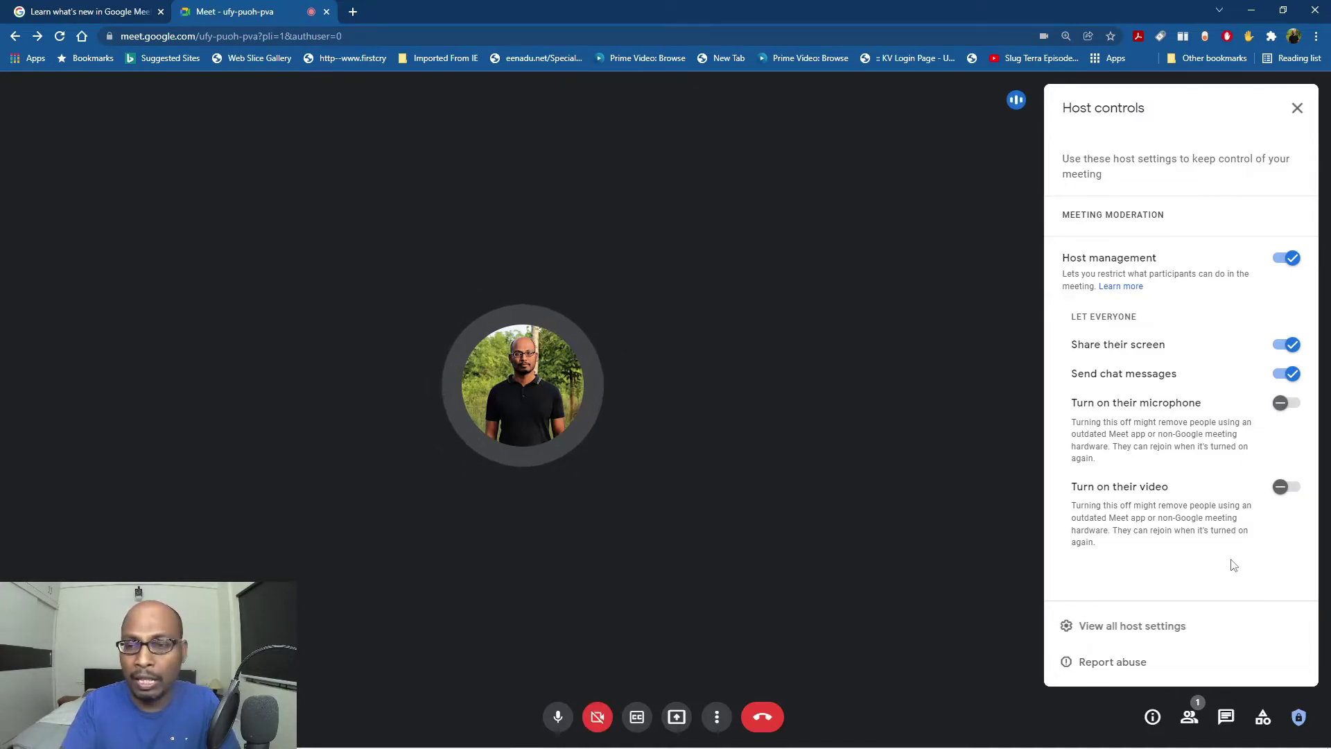
key(ctrl+e)
key(ctrl+e)
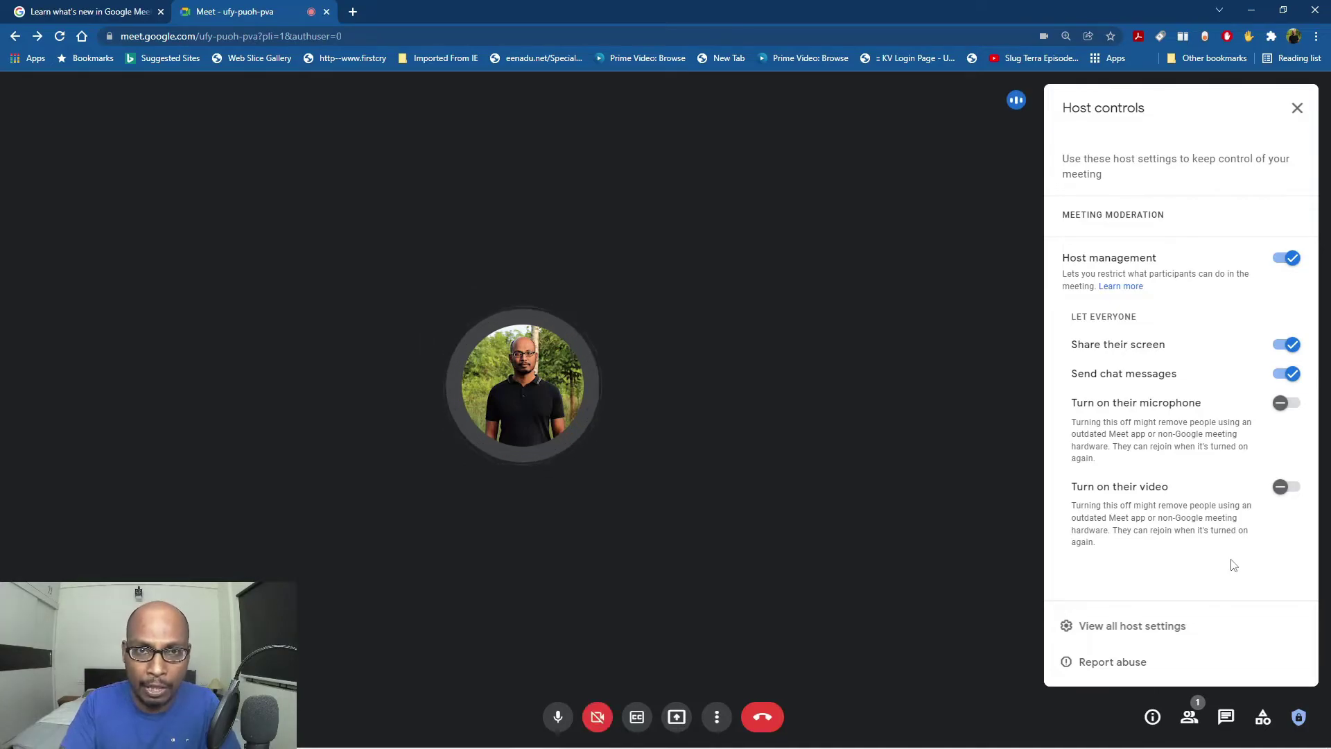
key(ctrl+e)
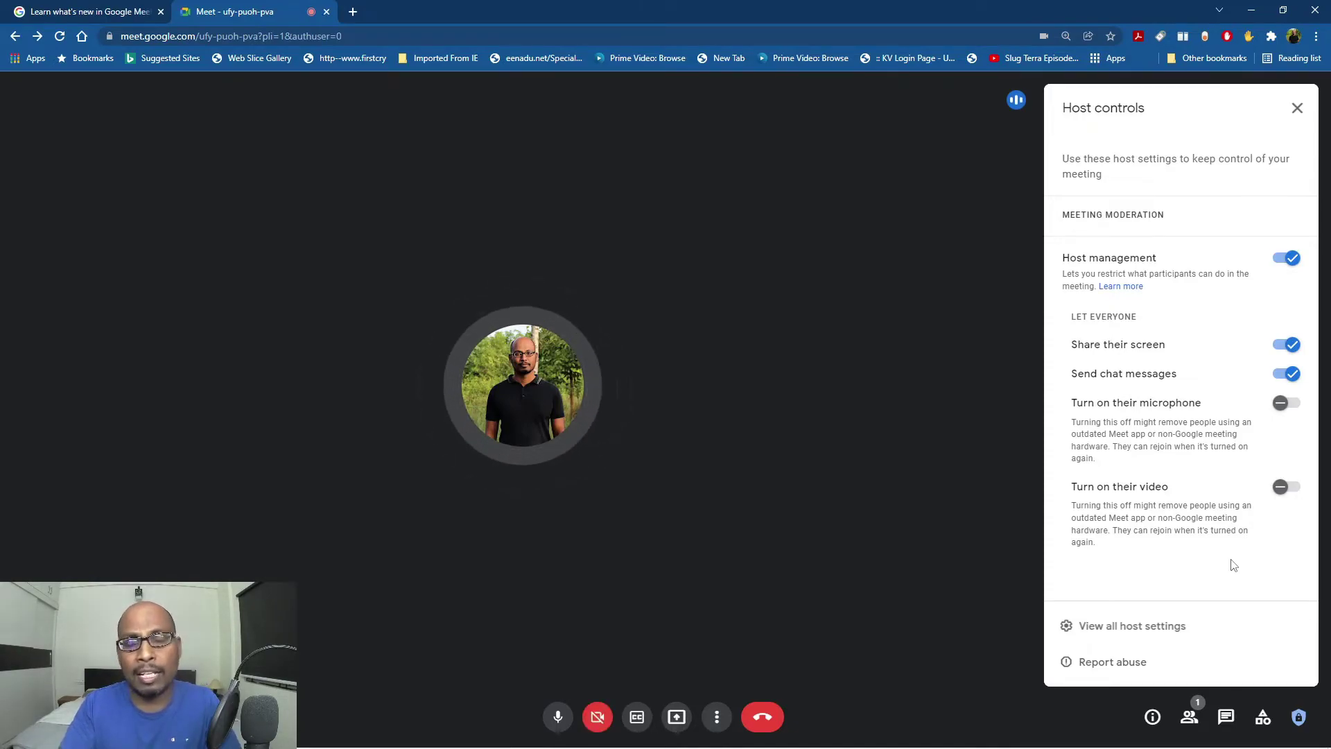
key(ctrl+e)
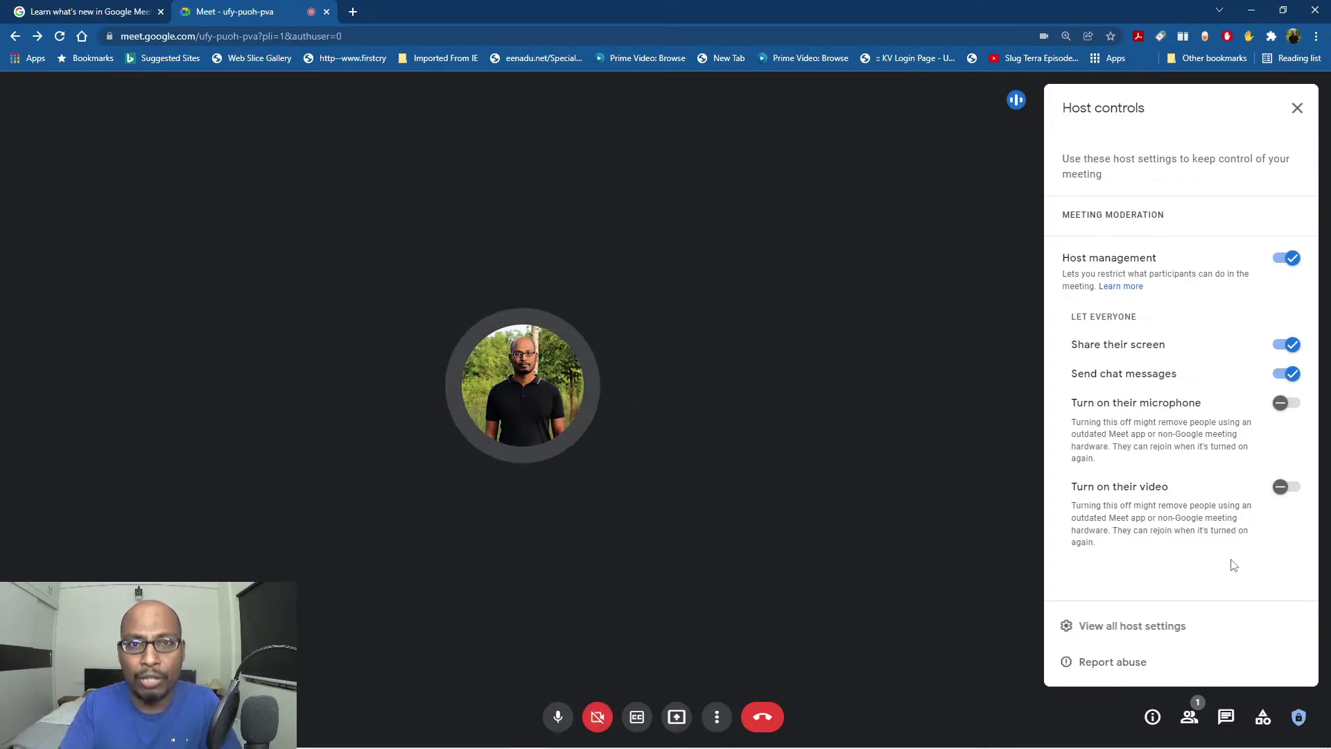
key(ctrl+e)
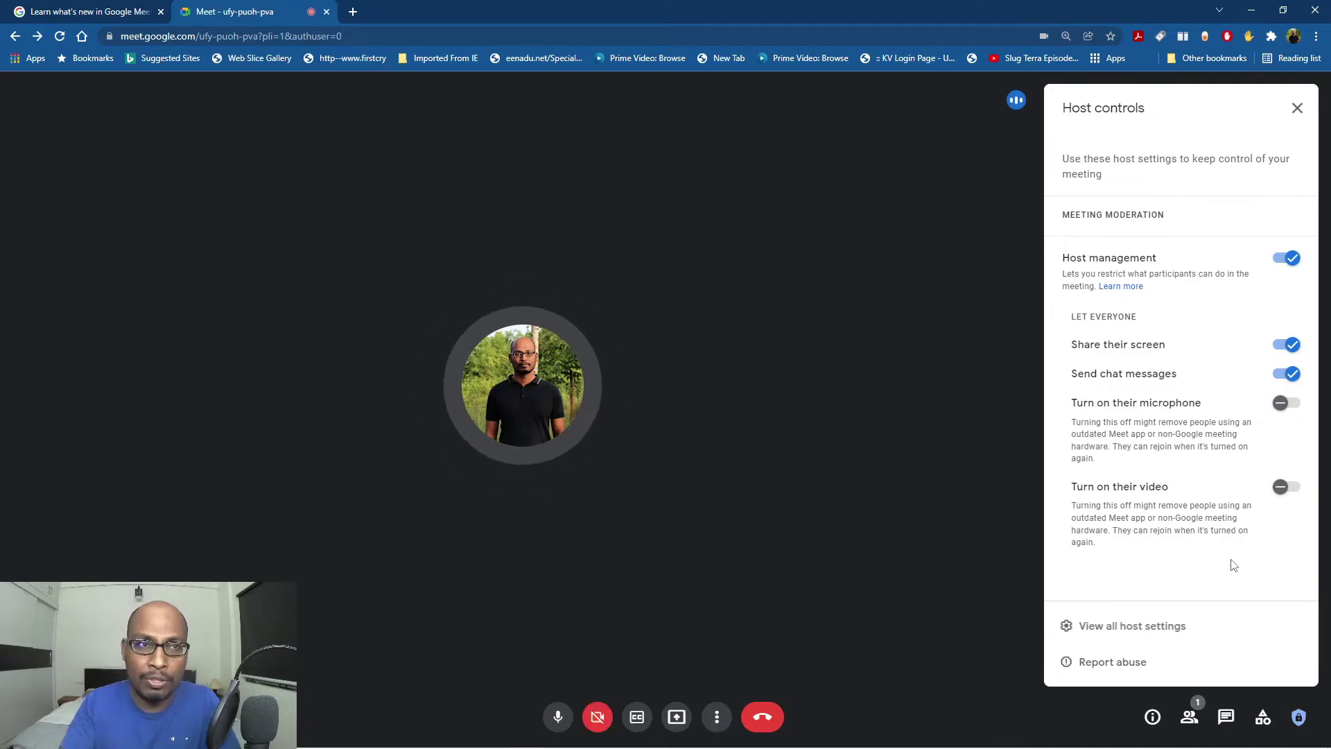
key(ctrl+e)
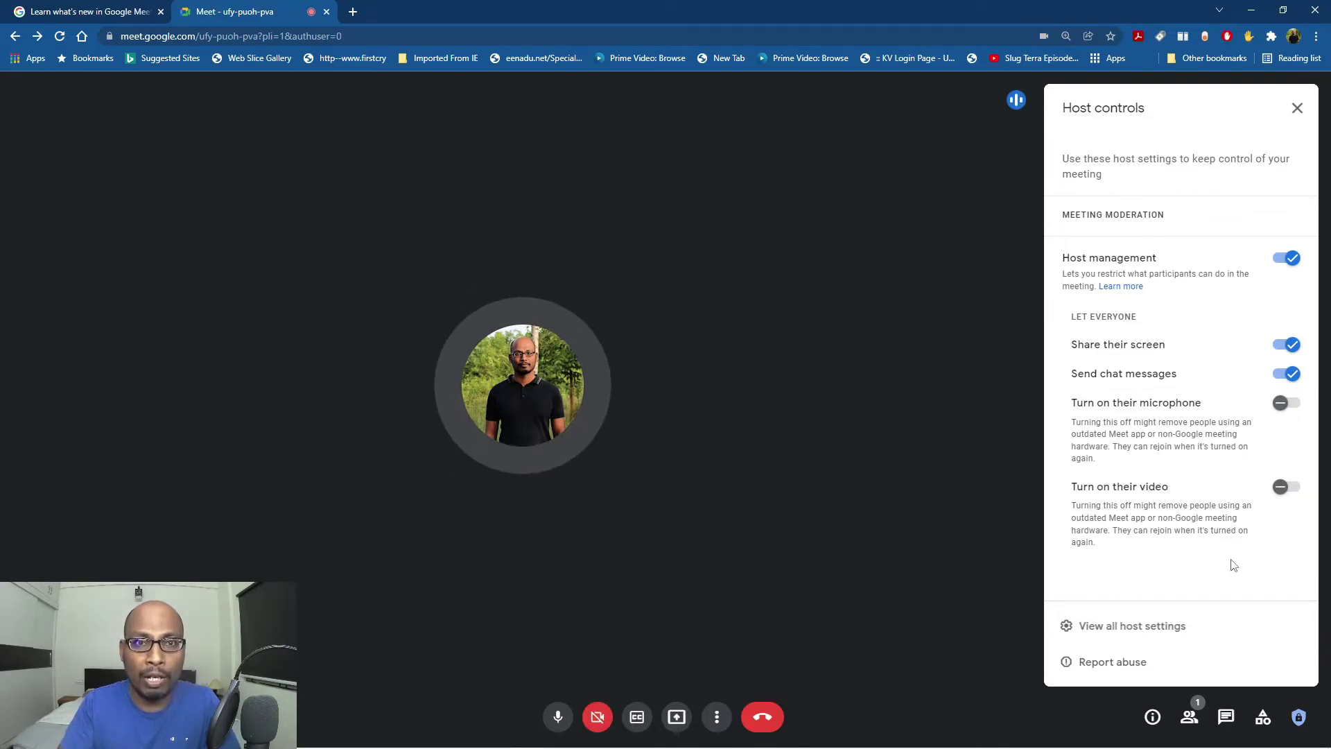
key(ctrl+e)
key(ctrl+e)
key(ctrl+e)
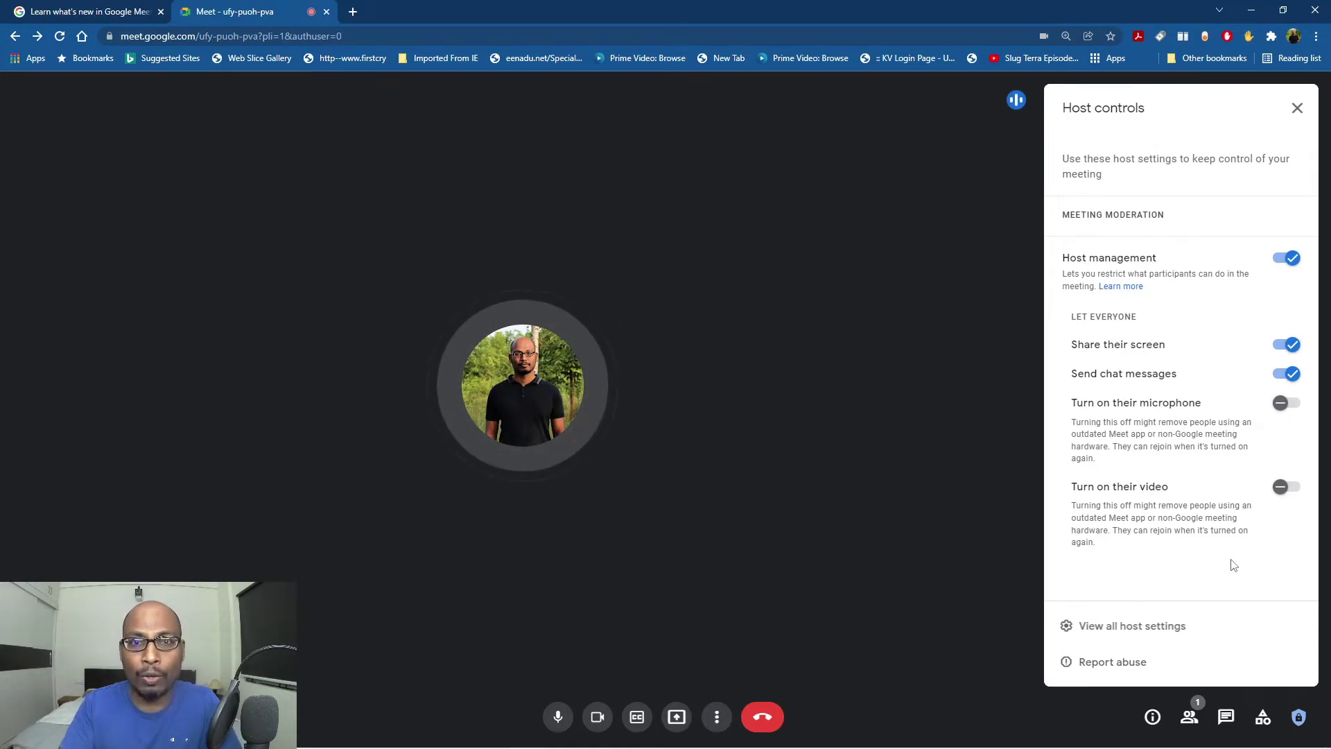
key(ctrl+e)
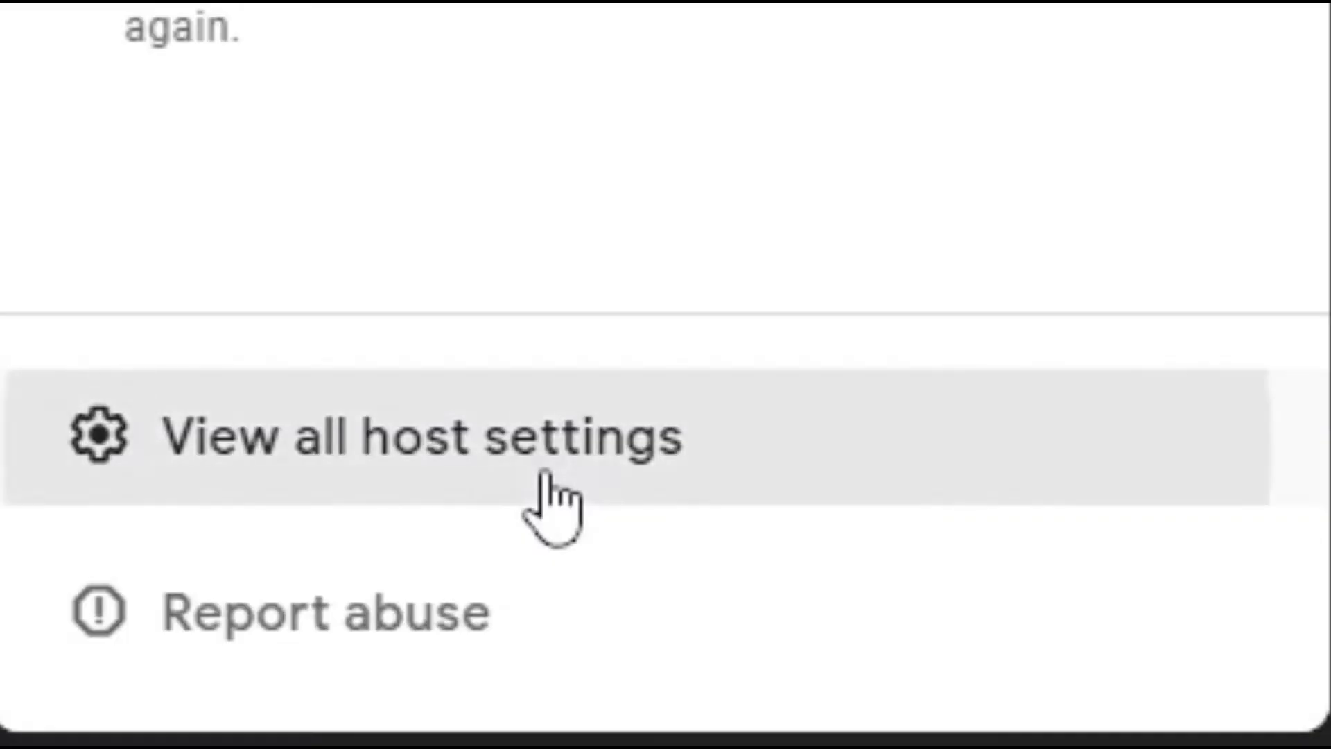
click(1159, 629)
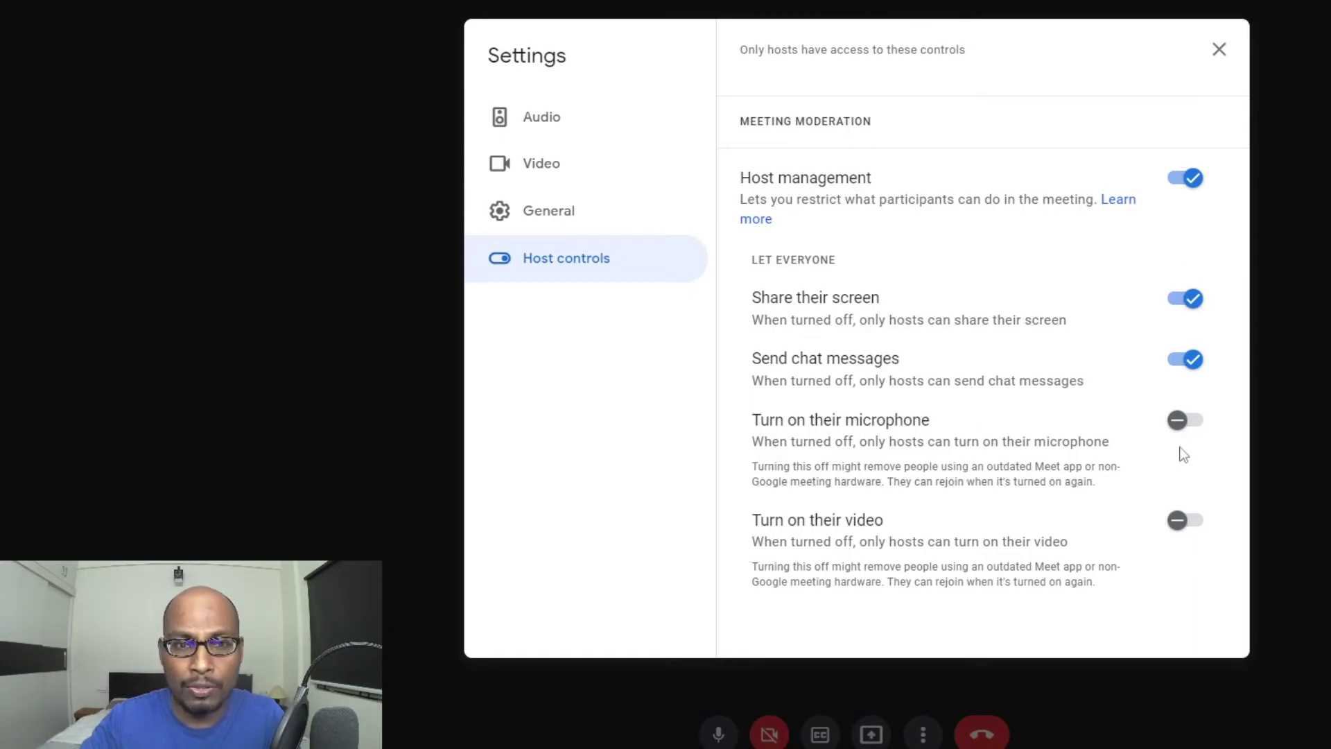
click(1186, 421)
click(1186, 520)
click(1219, 48)
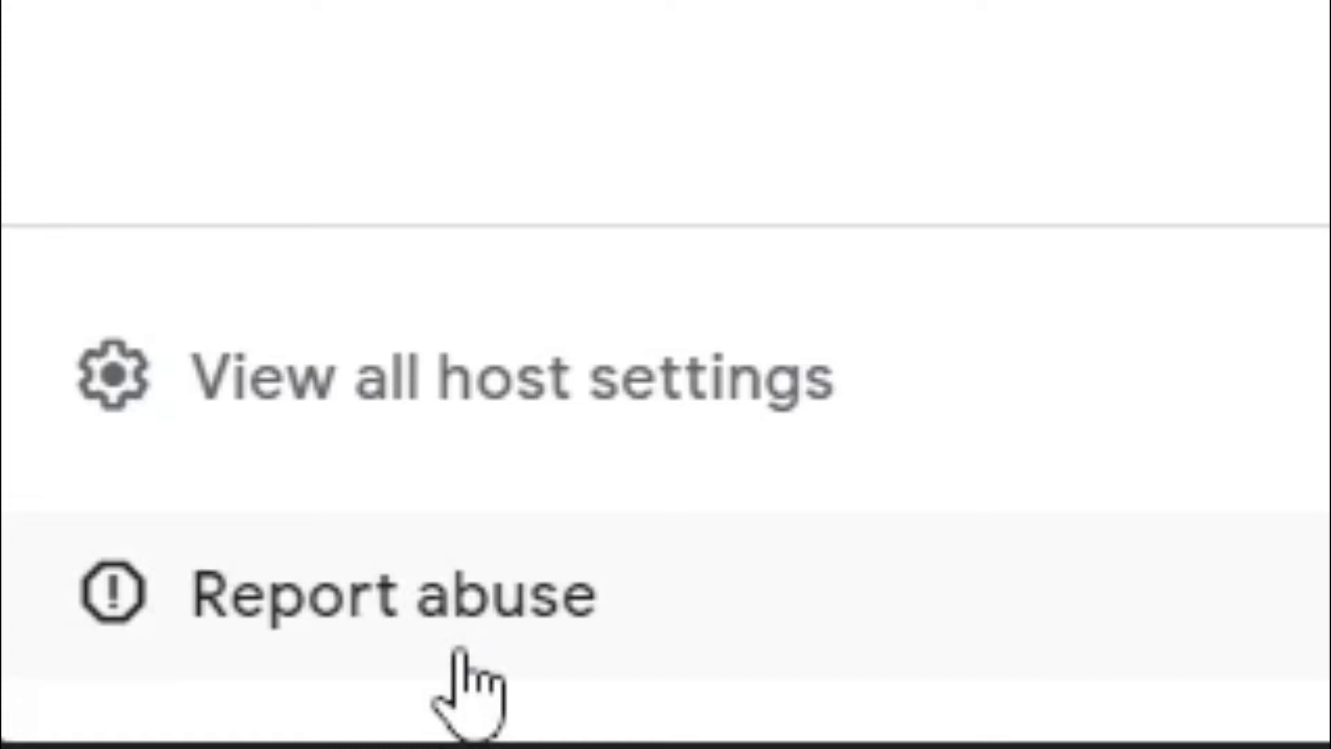
- Fill the Report abuse form with Harassment and hateful content, visiting the empty name and description fields
click(474, 666)
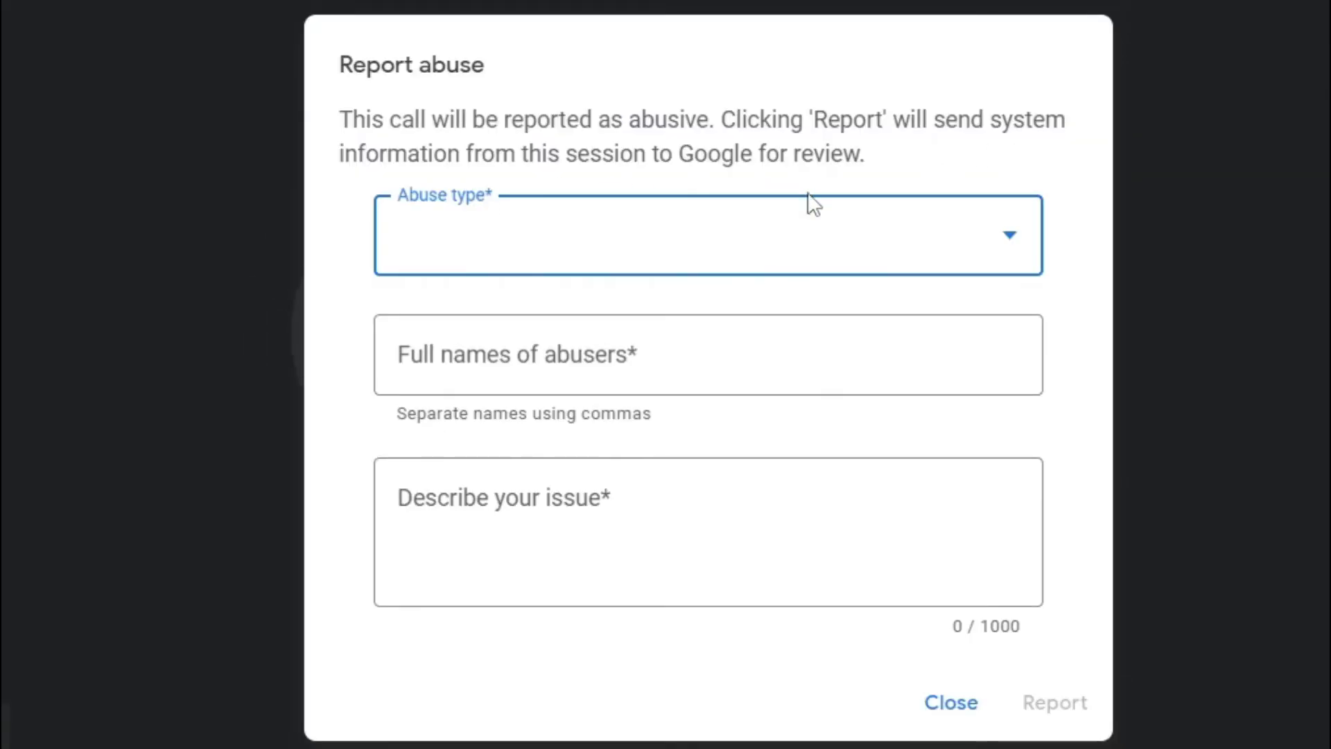
click(791, 269)
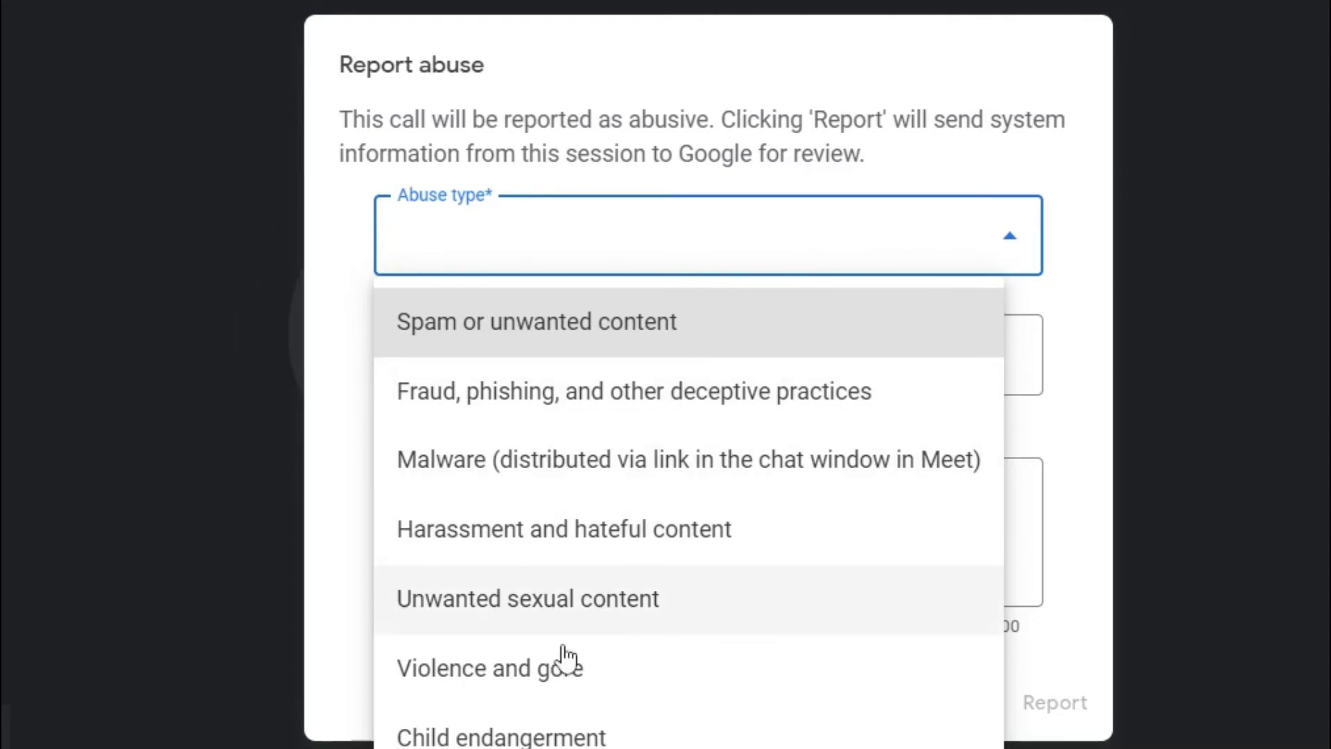
click(579, 548)
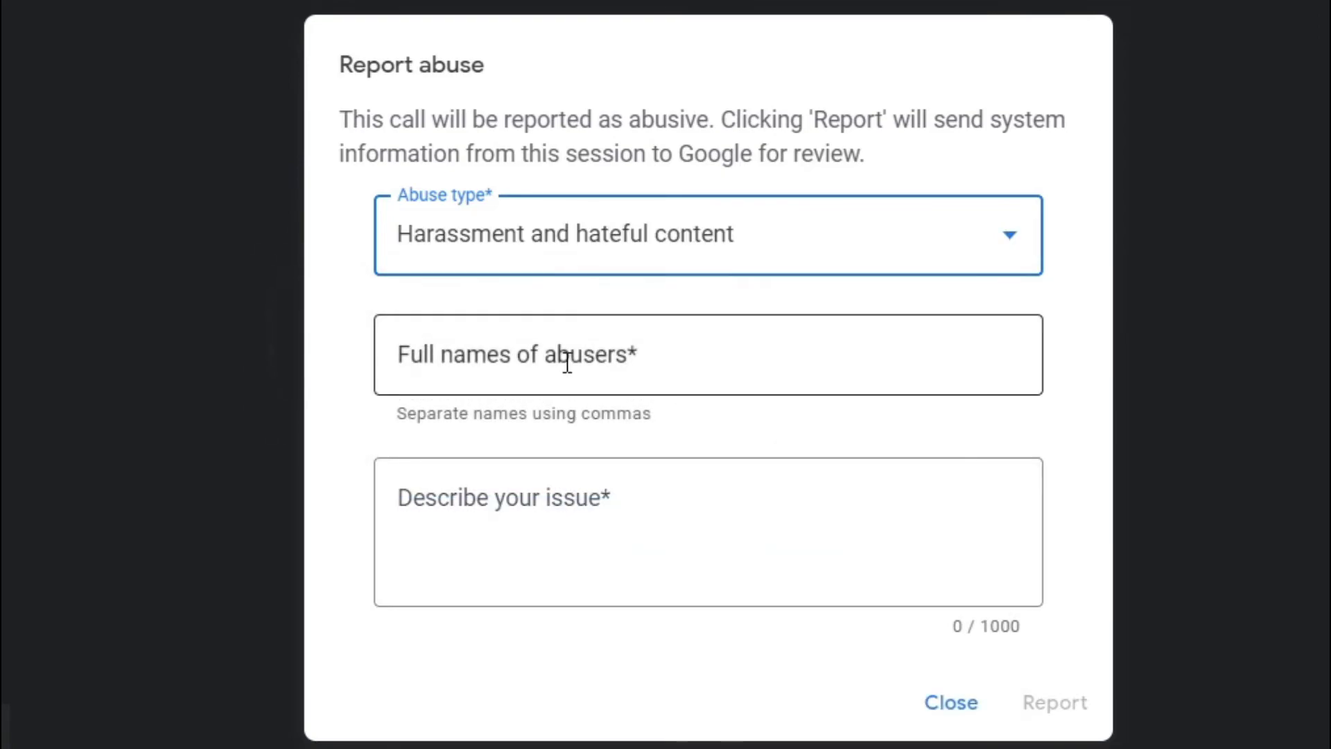
click(570, 359)
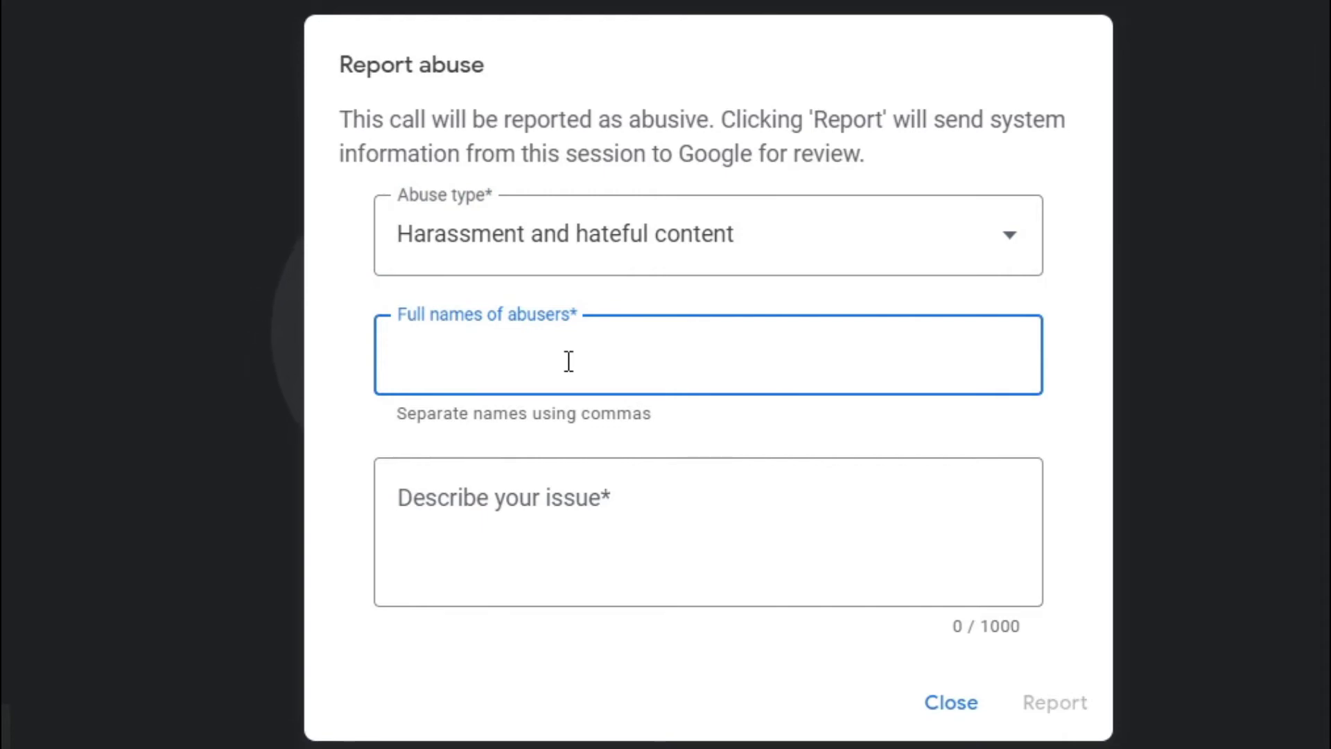
click(541, 513)
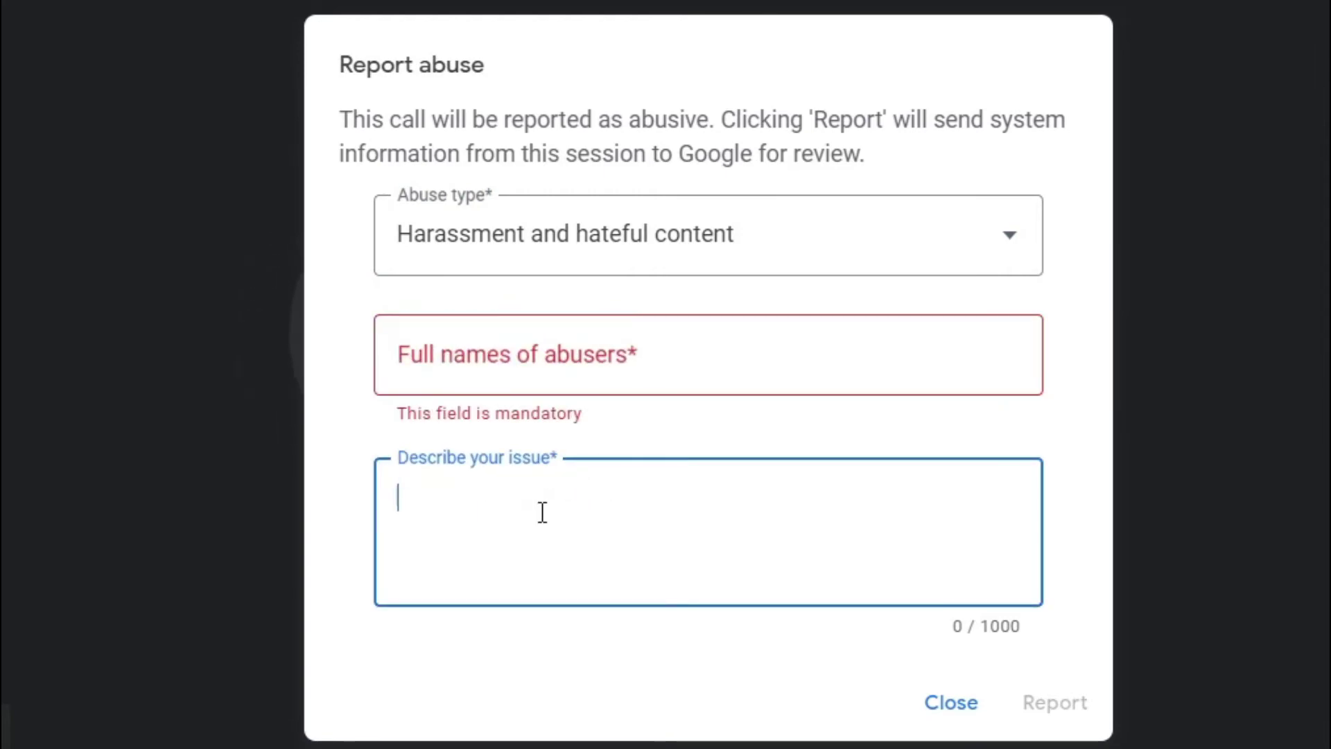